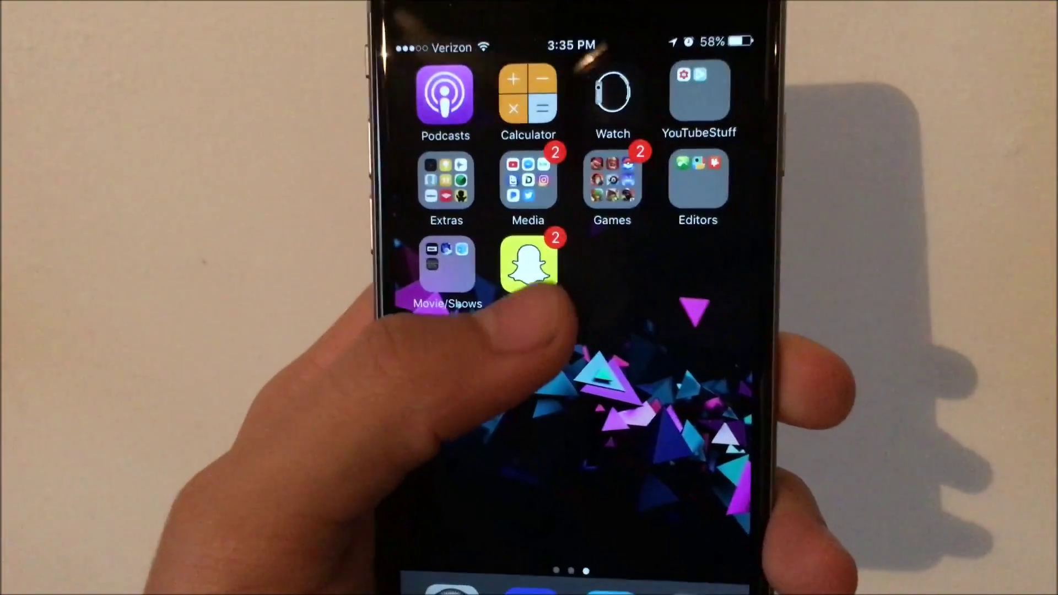
# - Launch Snapchat from the iPhone home screen to reach its camera screen
pyautogui.click(504, 260)
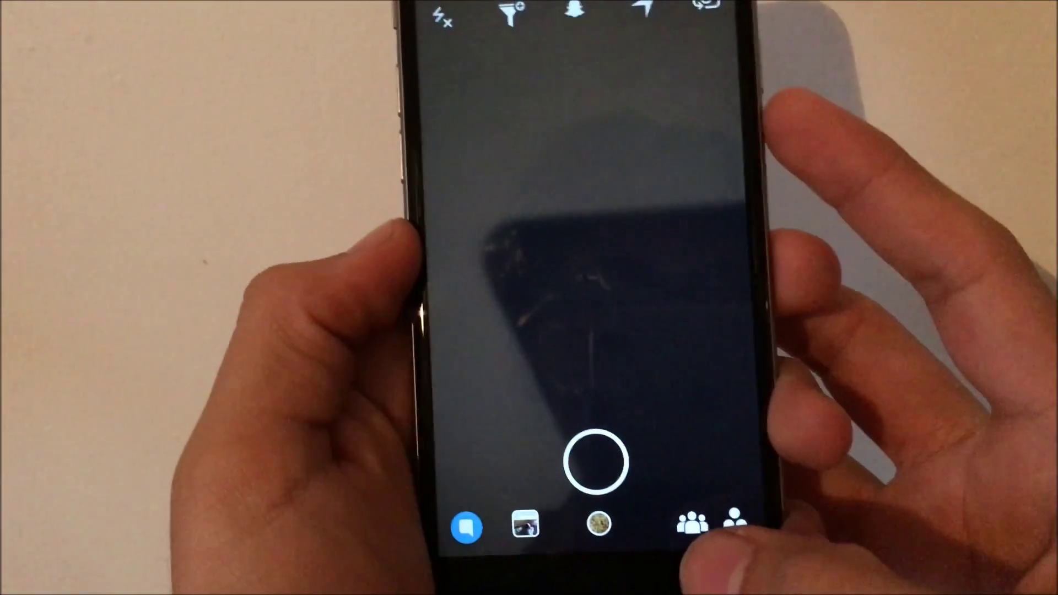
# - Check Snapchat's Groups screen, then set a custom place from the map as the location
pyautogui.click(694, 518)
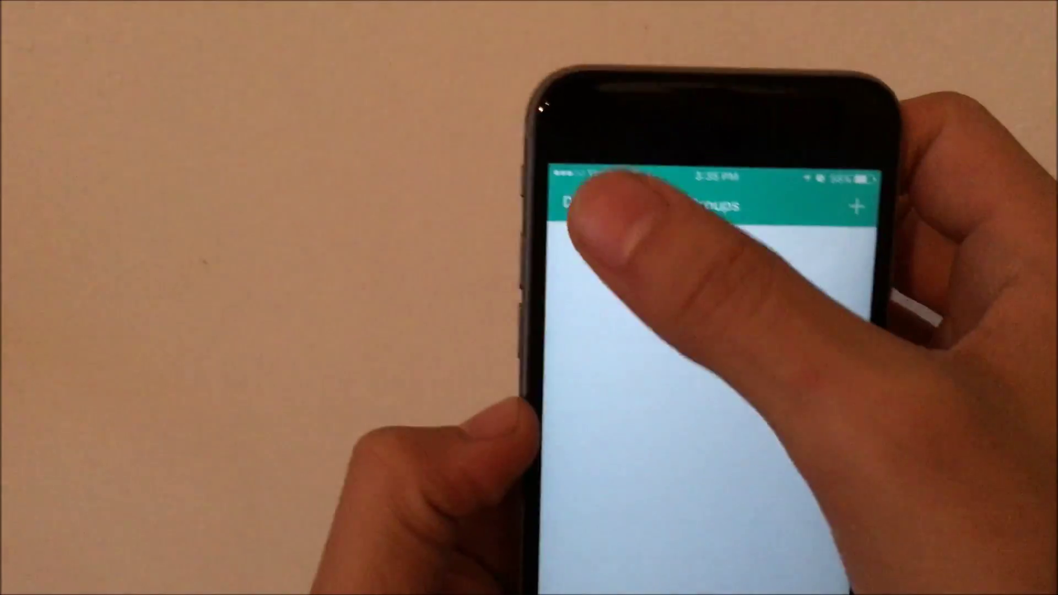
pyautogui.click(579, 201)
pyautogui.click(733, 149)
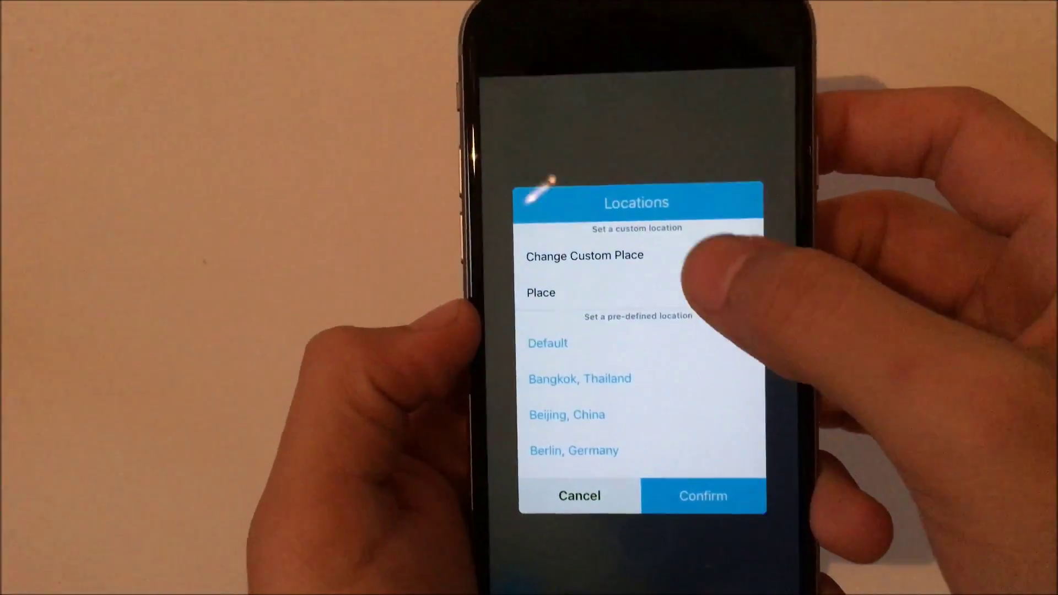
pyautogui.click(680, 256)
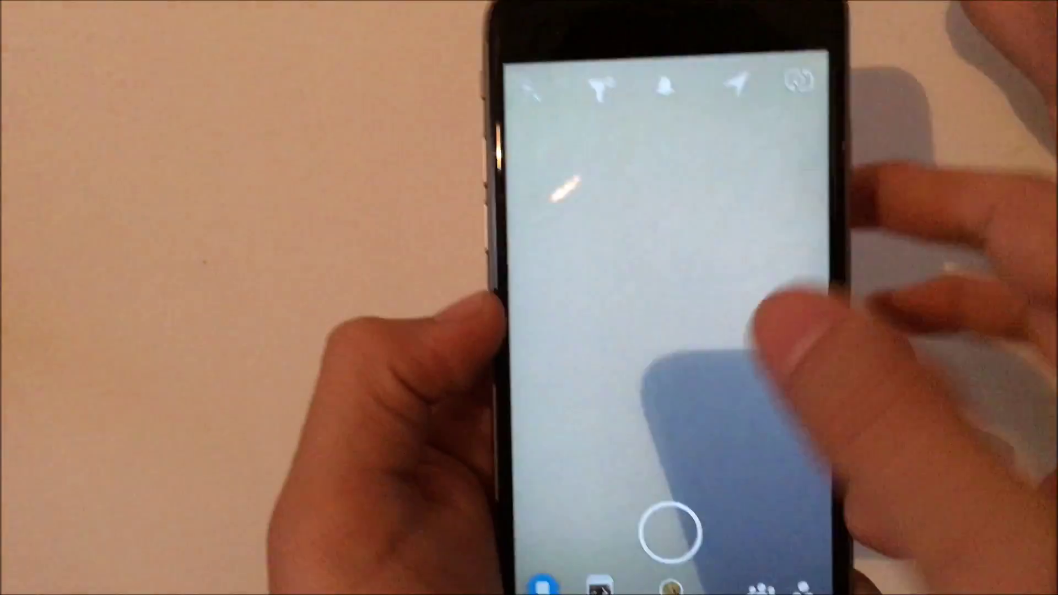
pyautogui.click(737, 83)
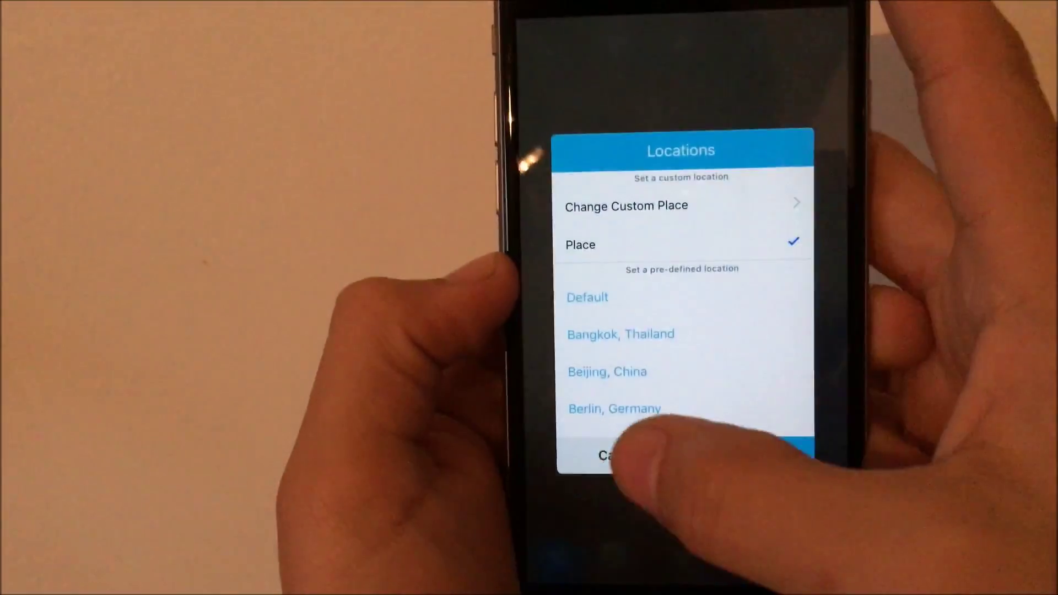
pyautogui.click(614, 458)
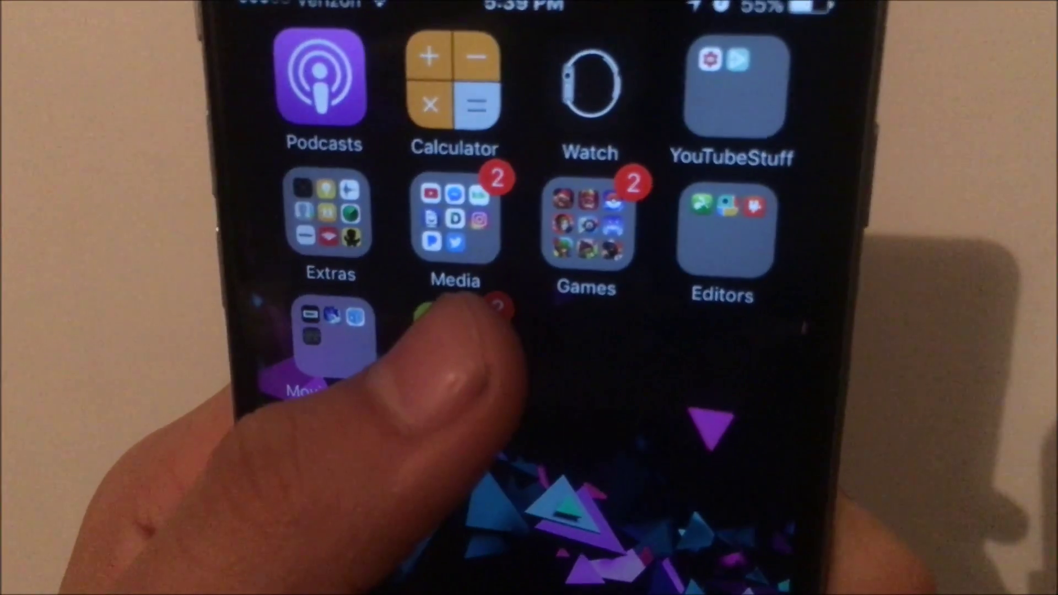
# - Remove the Snapchat app and its data through the icon's delete badge and confirmation
pyautogui.click(446, 320)
pyautogui.click(416, 309)
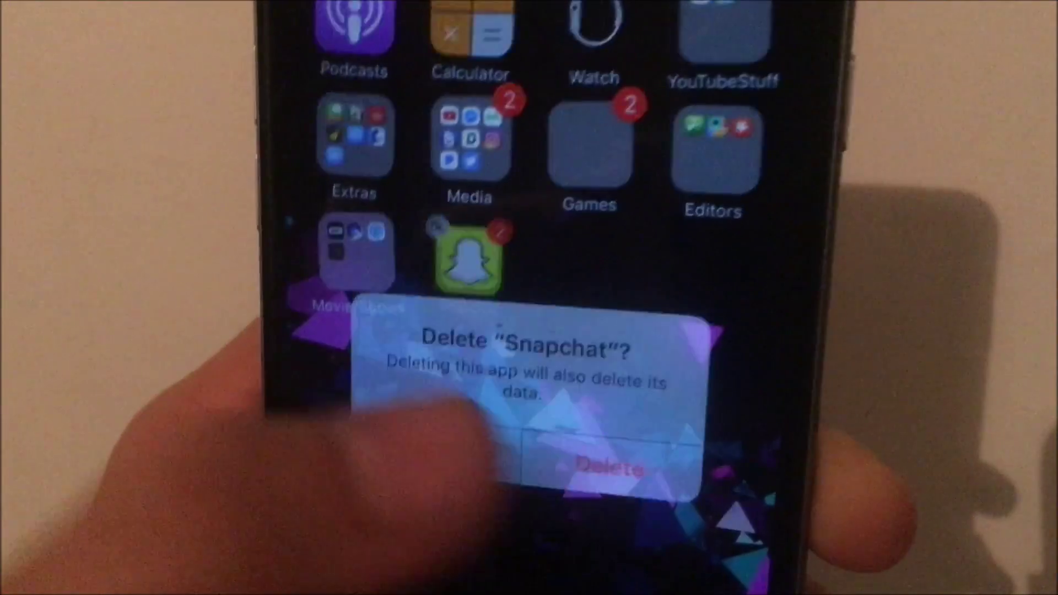
pyautogui.click(588, 477)
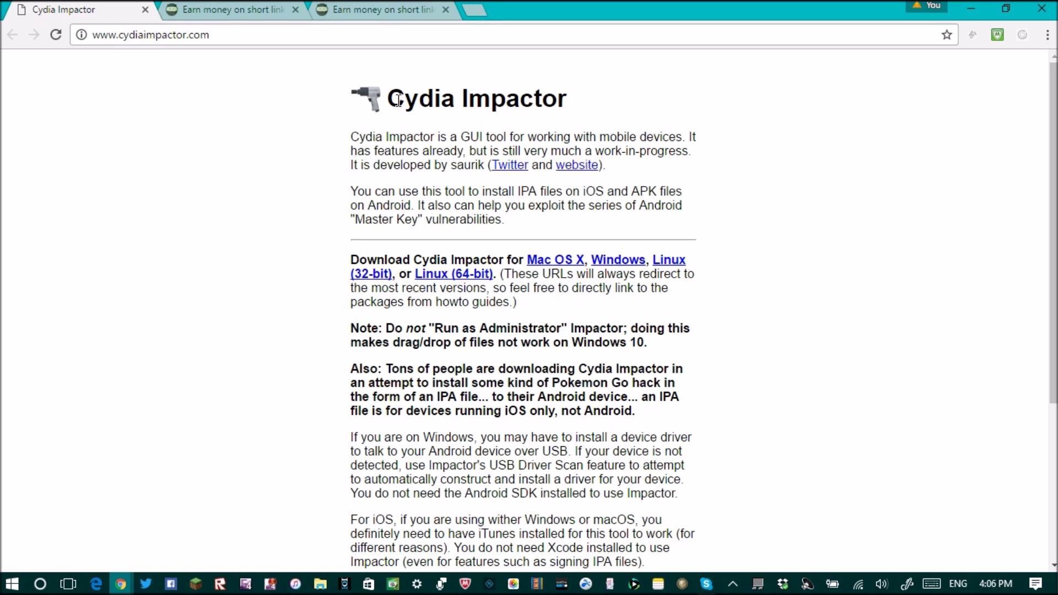
# - Download Impactor_0.9.34.zip for Windows from cydiaimpactor.com and open it in WinRAR
pyautogui.moveTo(389, 100); pyautogui.dragTo(601, 137)
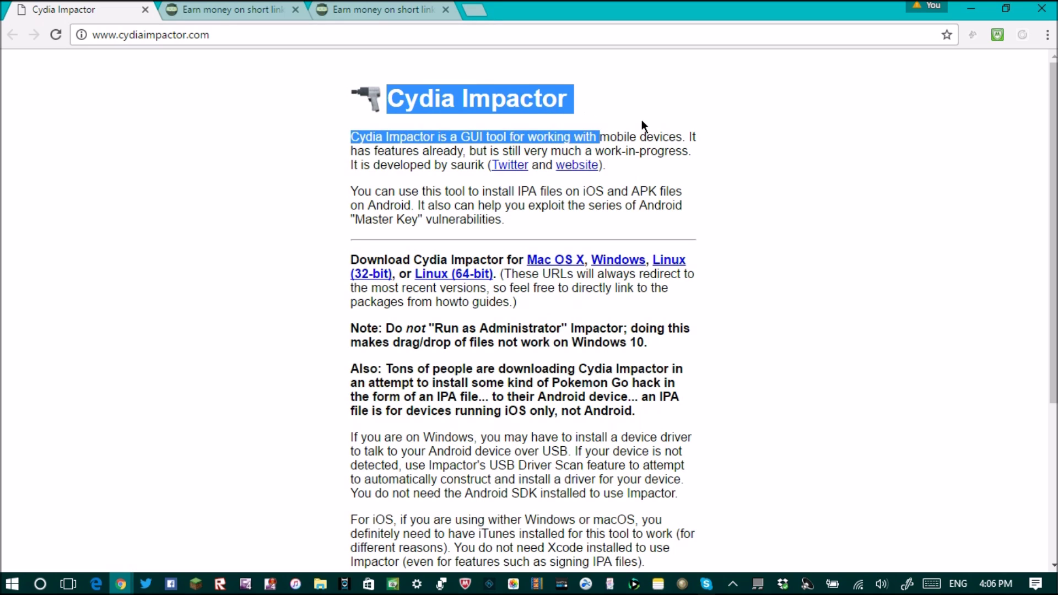
pyautogui.click(638, 103)
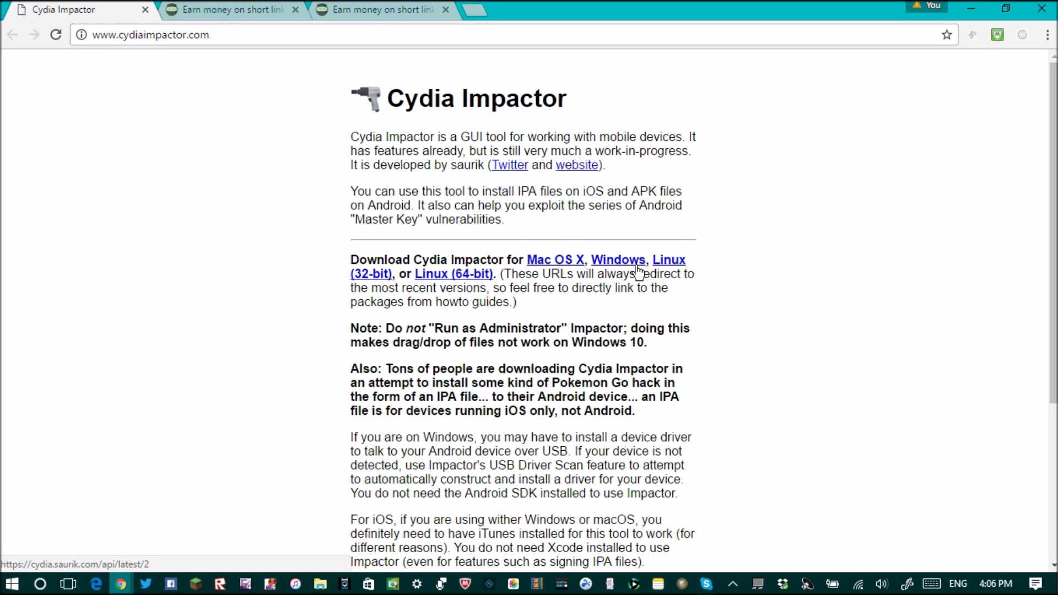
pyautogui.click(619, 263)
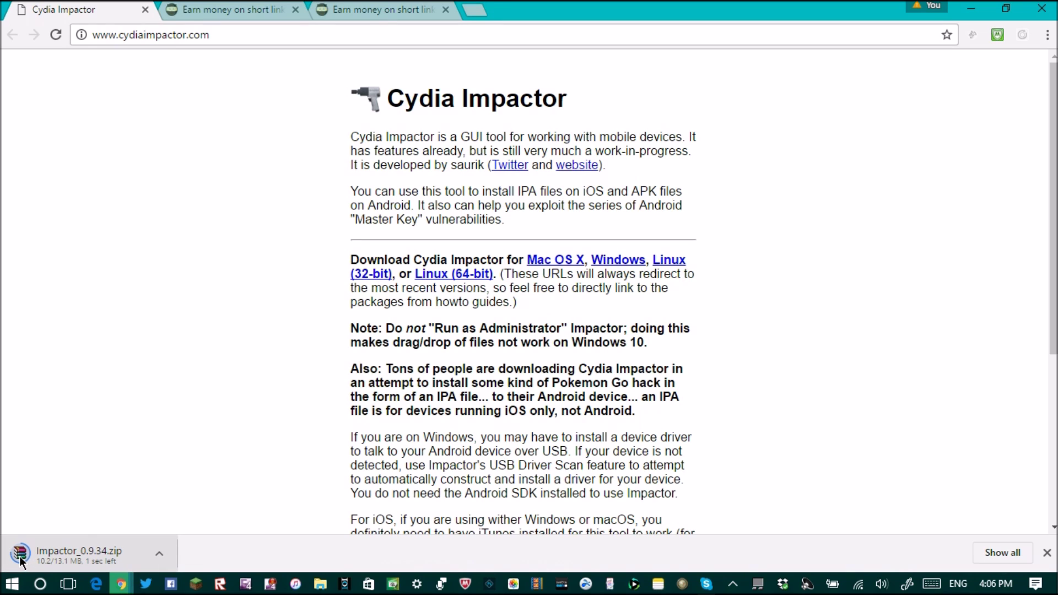
pyautogui.click(54, 556)
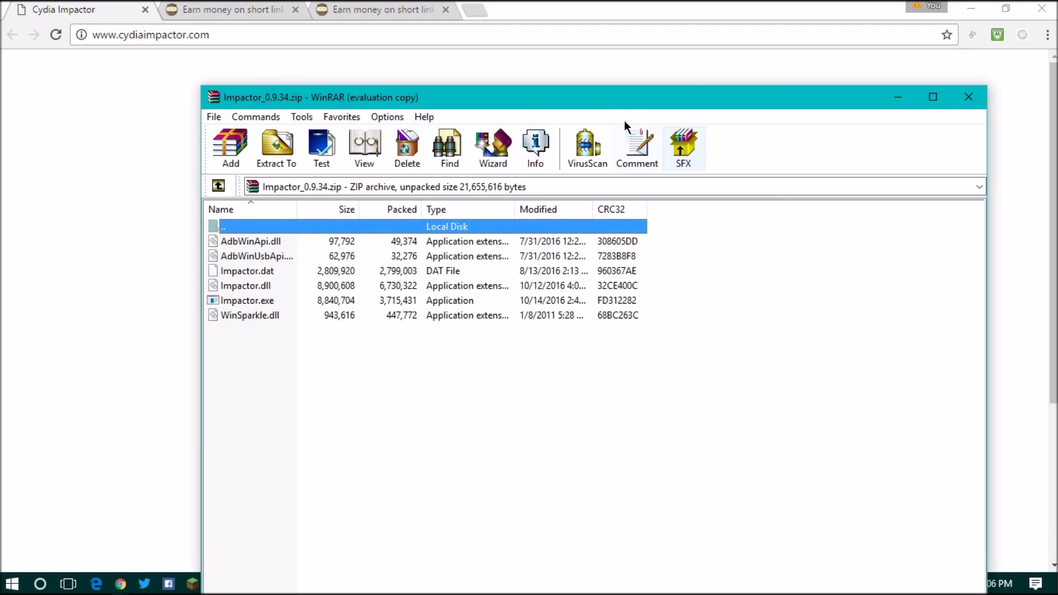
pyautogui.moveTo(604, 99); pyautogui.dragTo(584, 44)
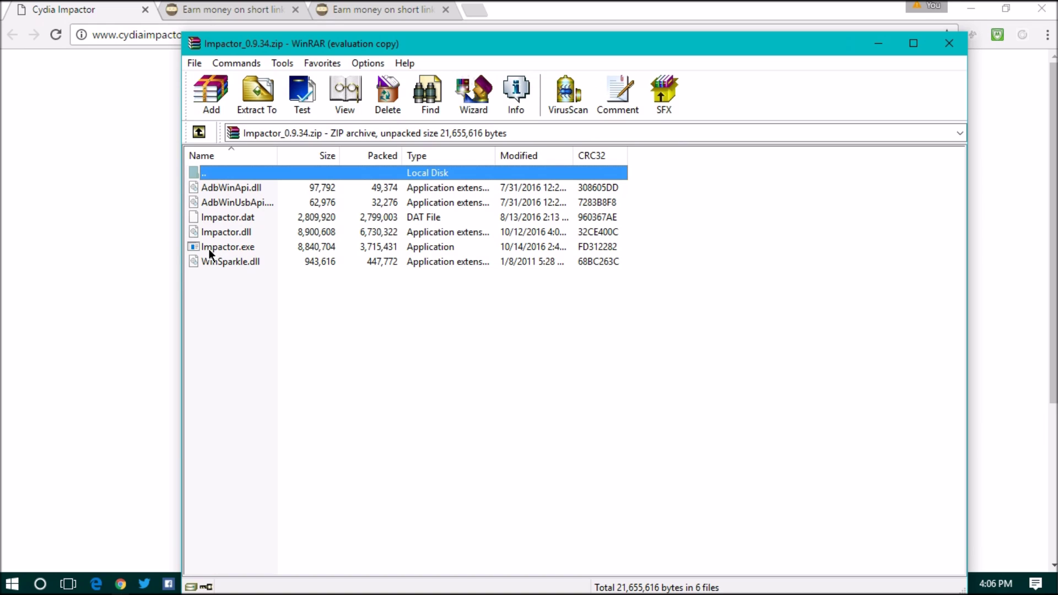
# - Run Impactor.exe from the WinRAR archive and minimize the other windows
pyautogui.doubleClick(254, 248)
pyautogui.moveTo(259, 95); pyautogui.dragTo(188, 29)
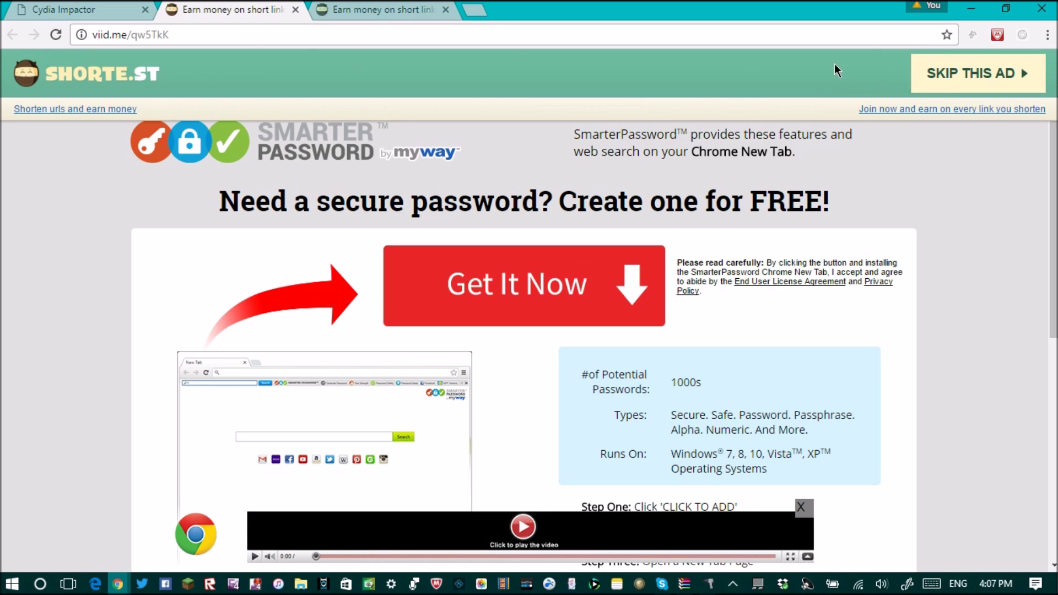
# - Skip the link-shortener ad and dismiss the fake Flash warning and pop-up ad tab
pyautogui.click(961, 76)
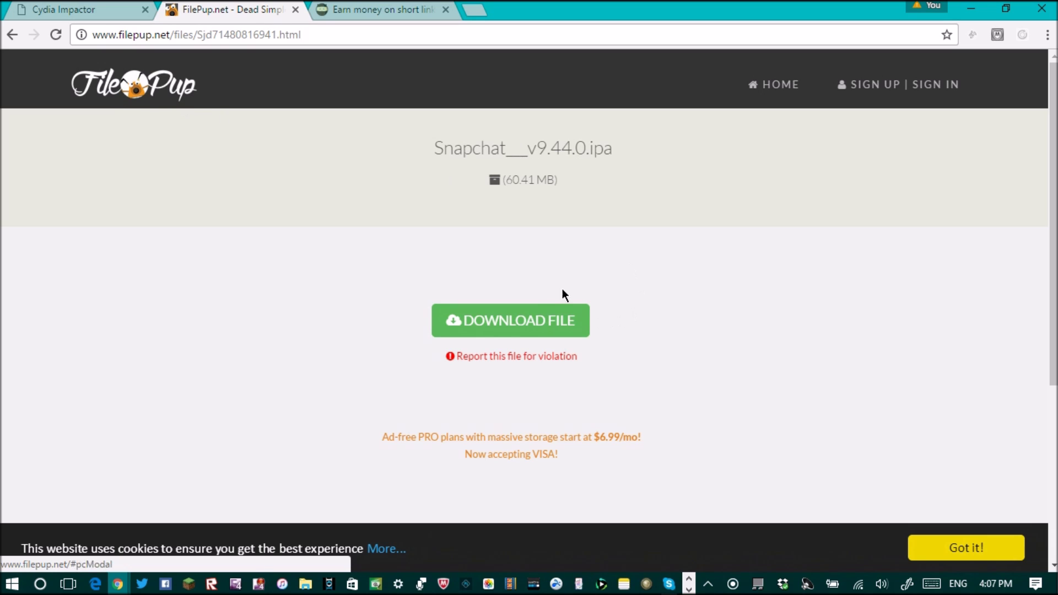
pyautogui.click(535, 322)
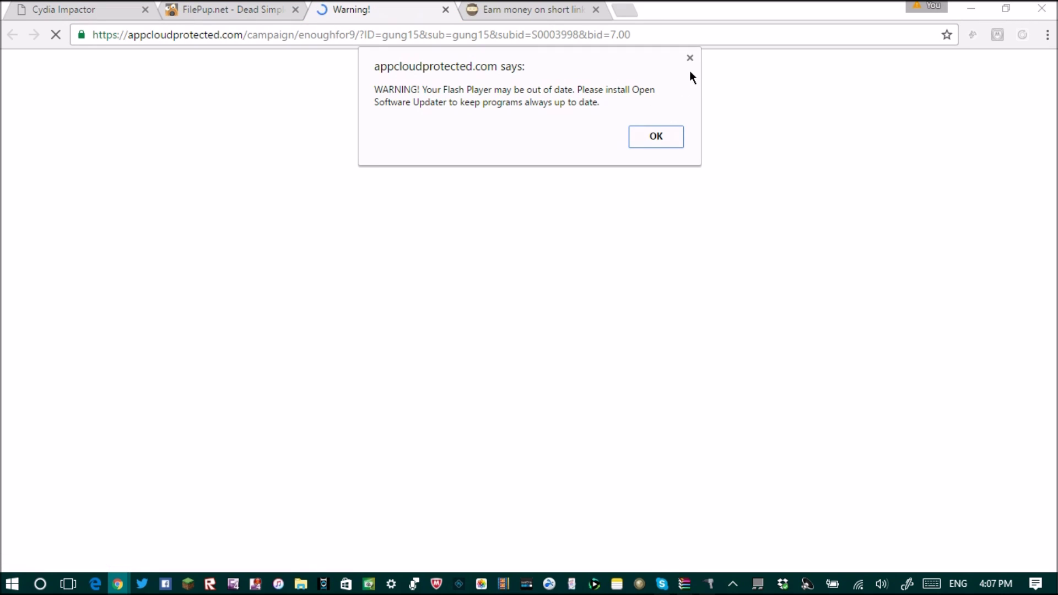
pyautogui.click(688, 59)
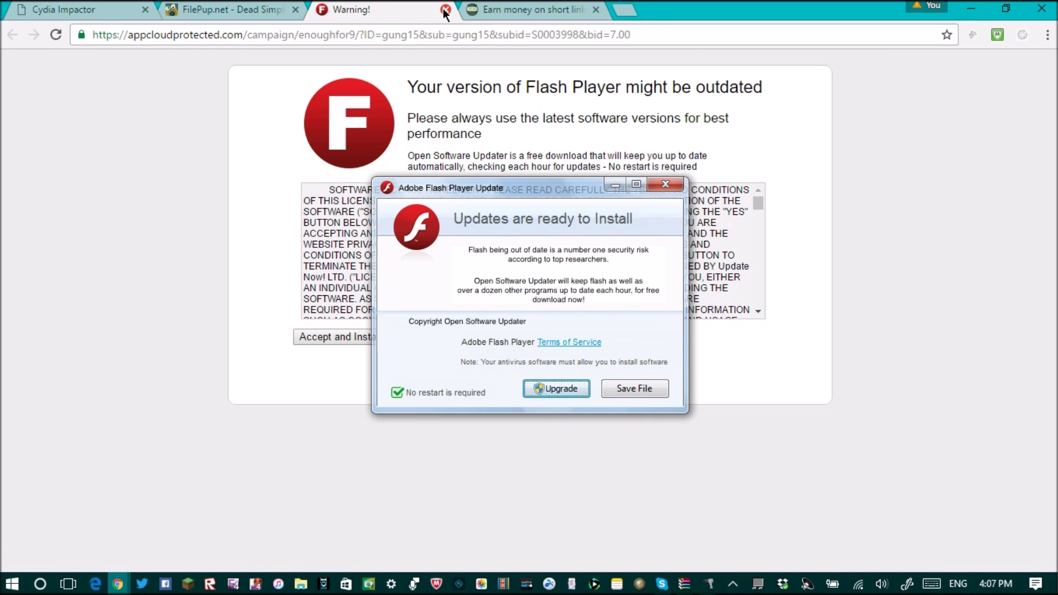
pyautogui.click(615, 144)
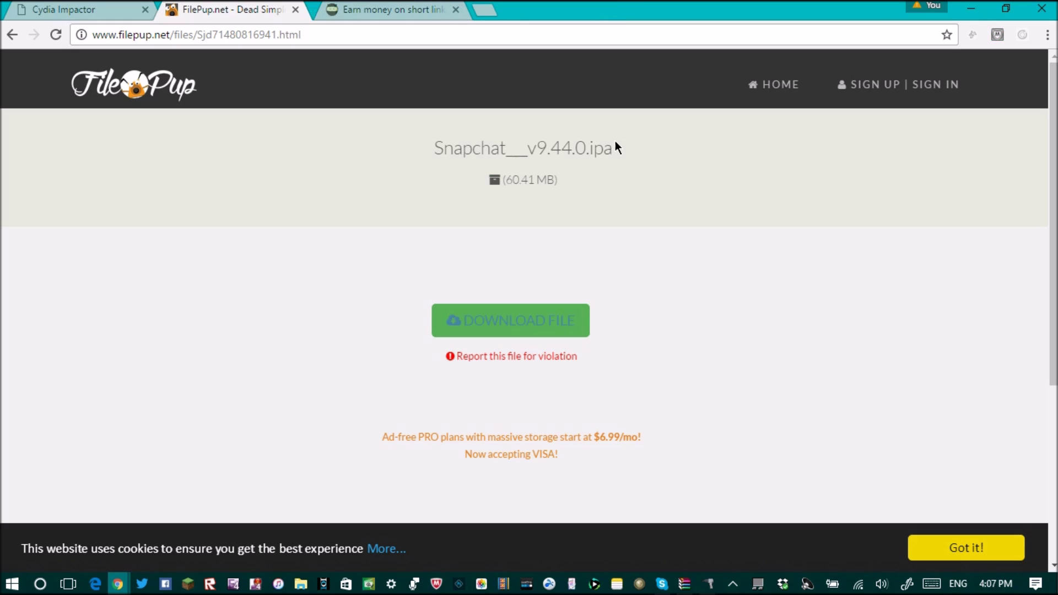
# - Download Snapchat__v9.44.0.ipa from FilePup as a free user, then shrink the Chrome window
pyautogui.click(492, 320)
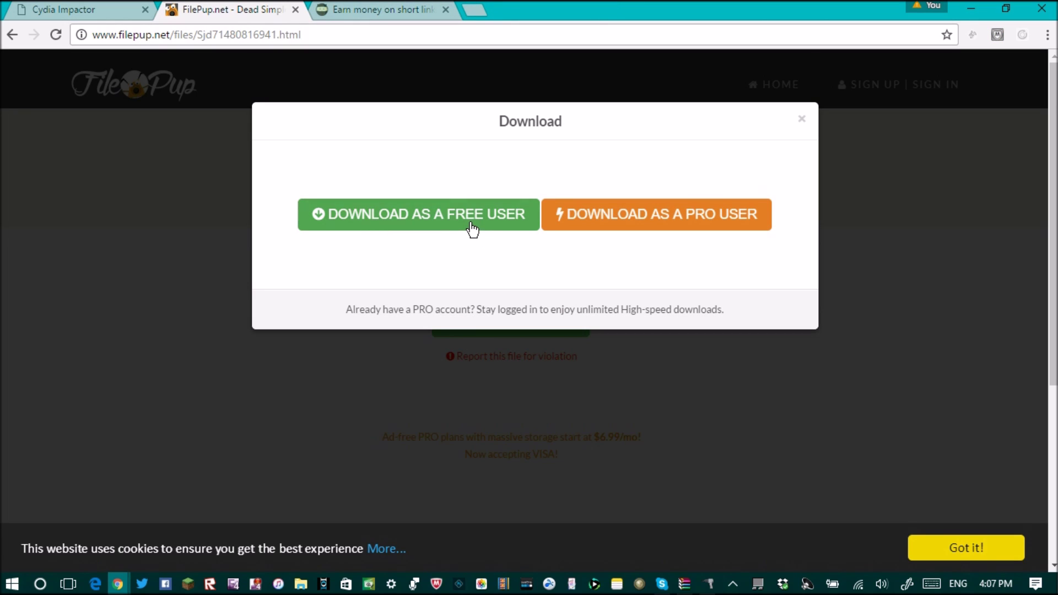
pyautogui.click(467, 223)
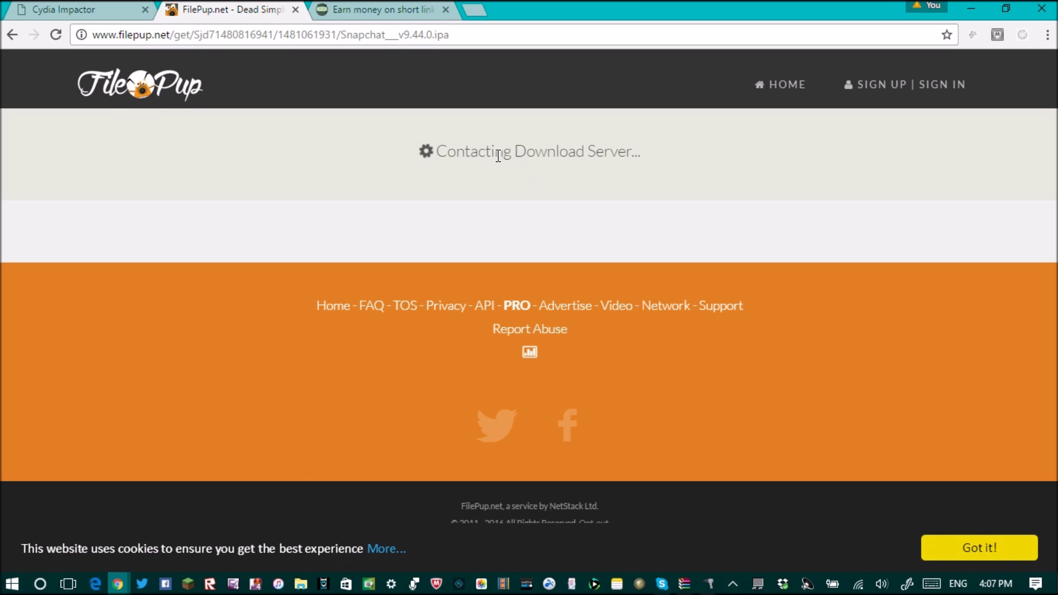
pyautogui.moveTo(449, 151); pyautogui.dragTo(587, 200)
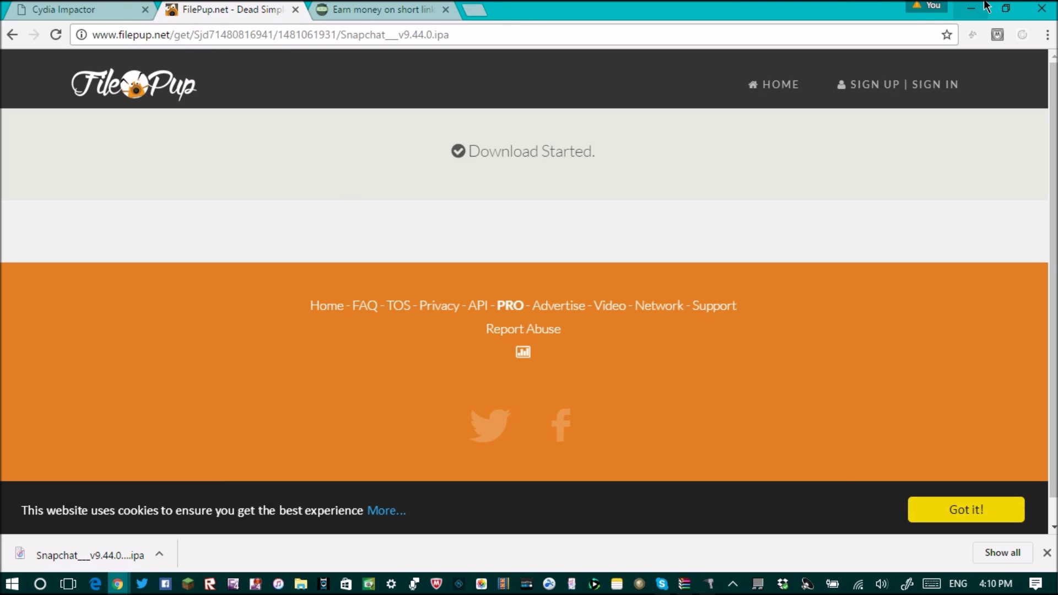
pyautogui.click(1006, 8)
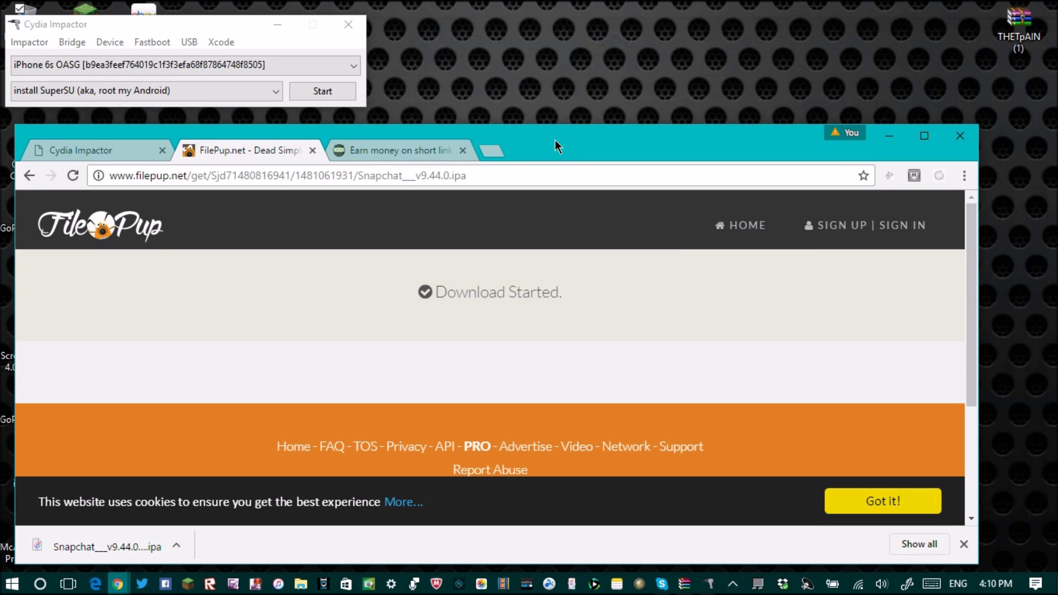
# - Drop the Snapchat ipa onto Cydia Impactor, sign in with the Apple ID, and accept the developer warning
pyautogui.moveTo(555, 146); pyautogui.dragTo(611, 144)
pyautogui.moveTo(147, 546); pyautogui.dragTo(171, 58)
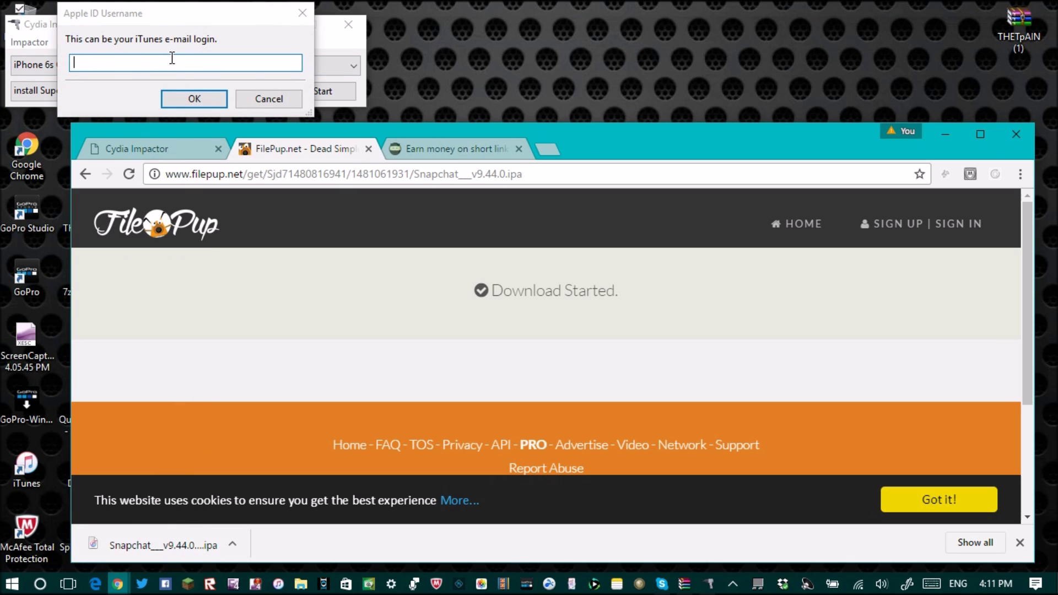
pyautogui.click(183, 65)
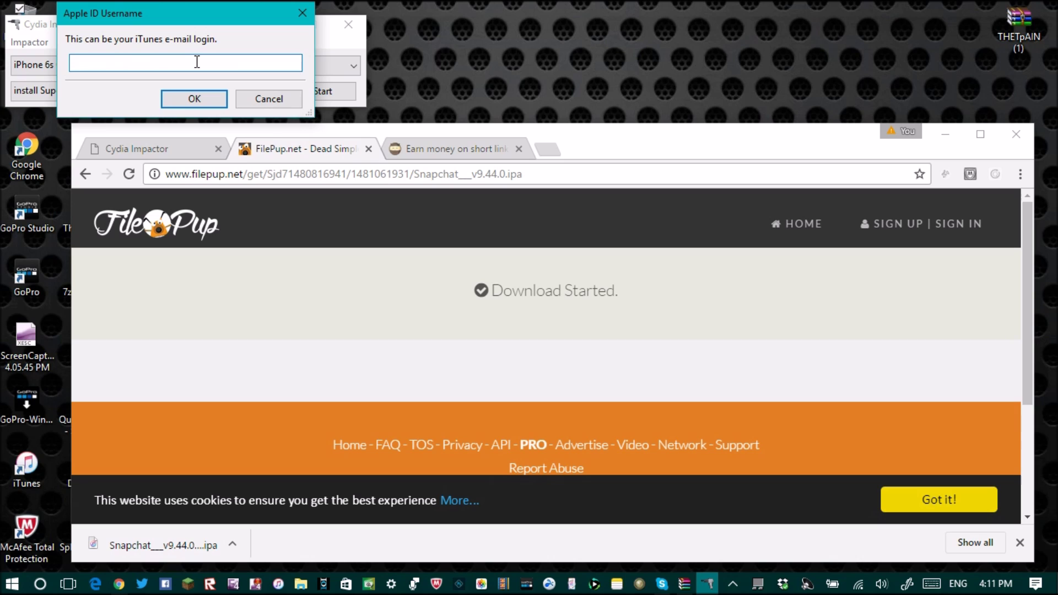
pyautogui.hotkey('ctrl', 'v')
pyautogui.click(190, 97)
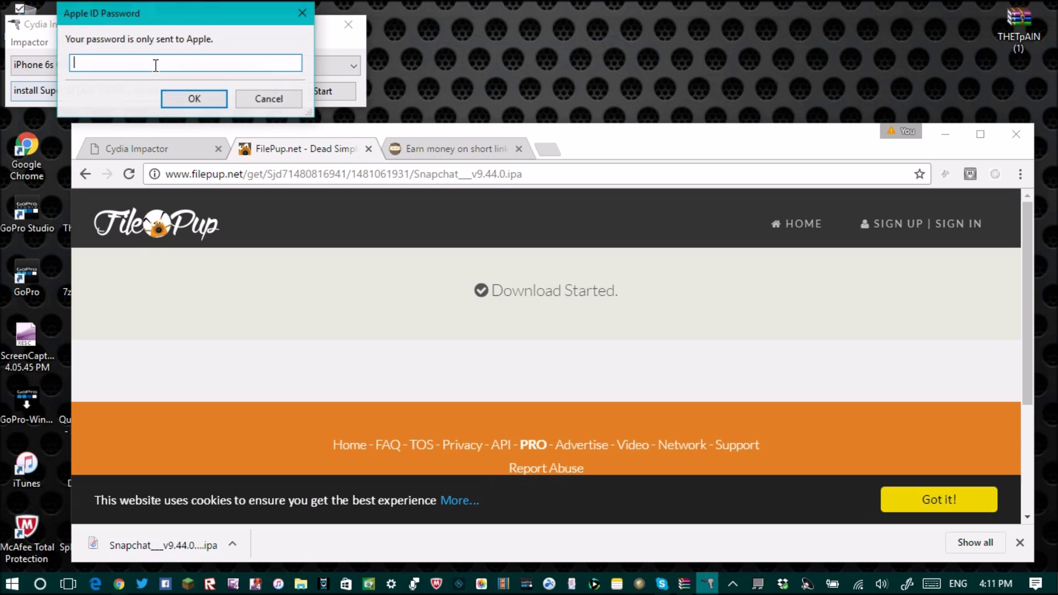
pyautogui.hotkey('ctrl', 'v')
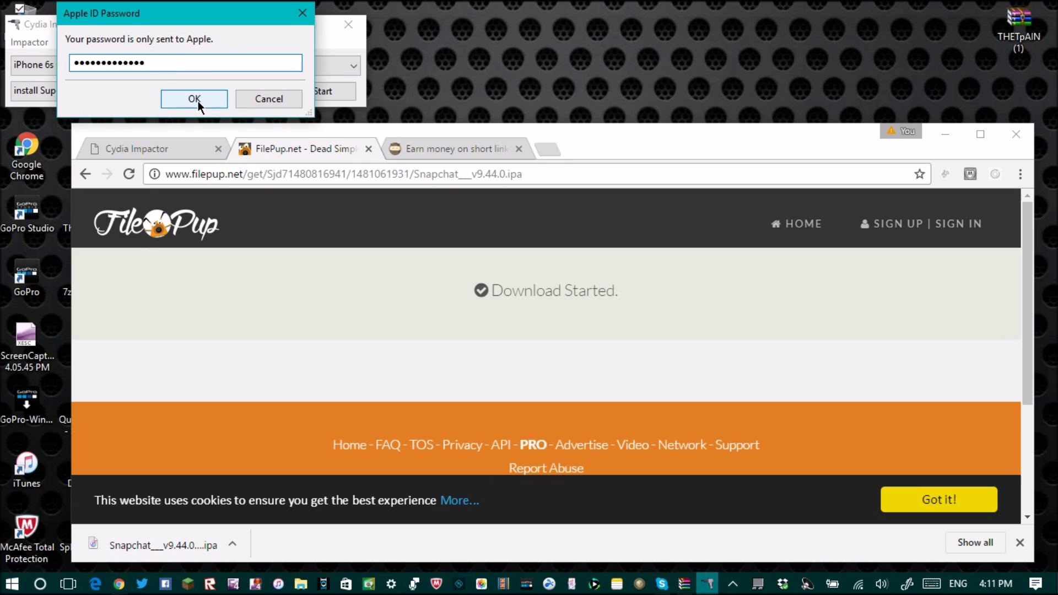
pyautogui.click(197, 99)
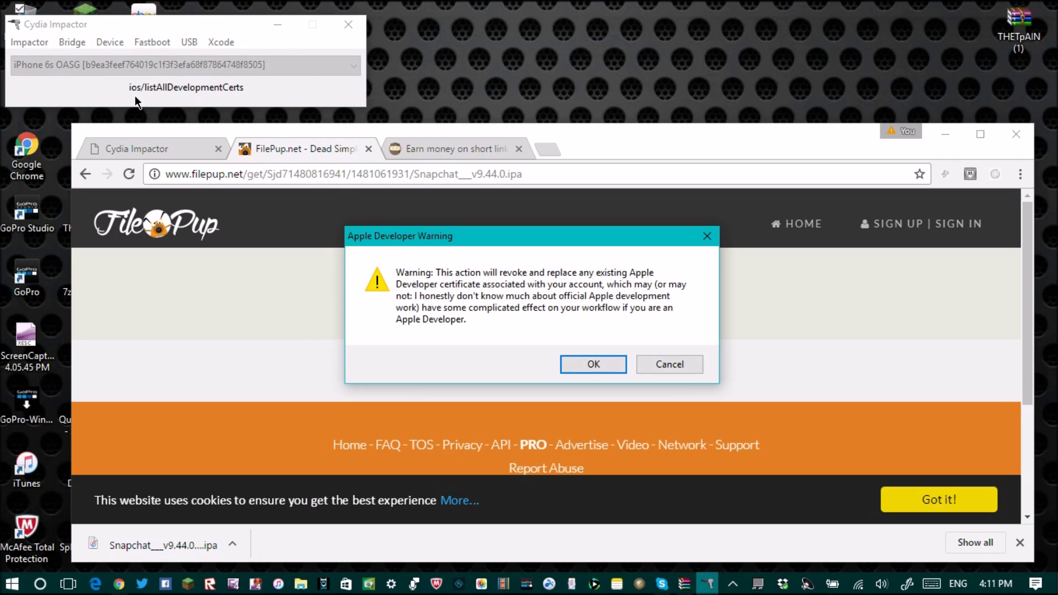
pyautogui.click(599, 366)
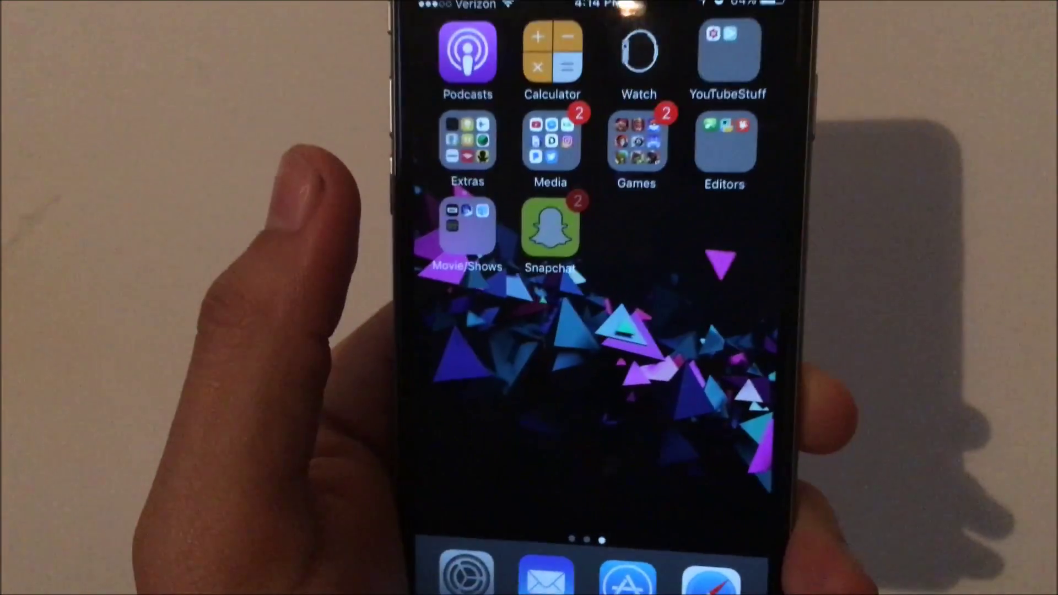
# - Launch the sideloaded Snapchat and bring up its LOG IN form
pyautogui.click(568, 212)
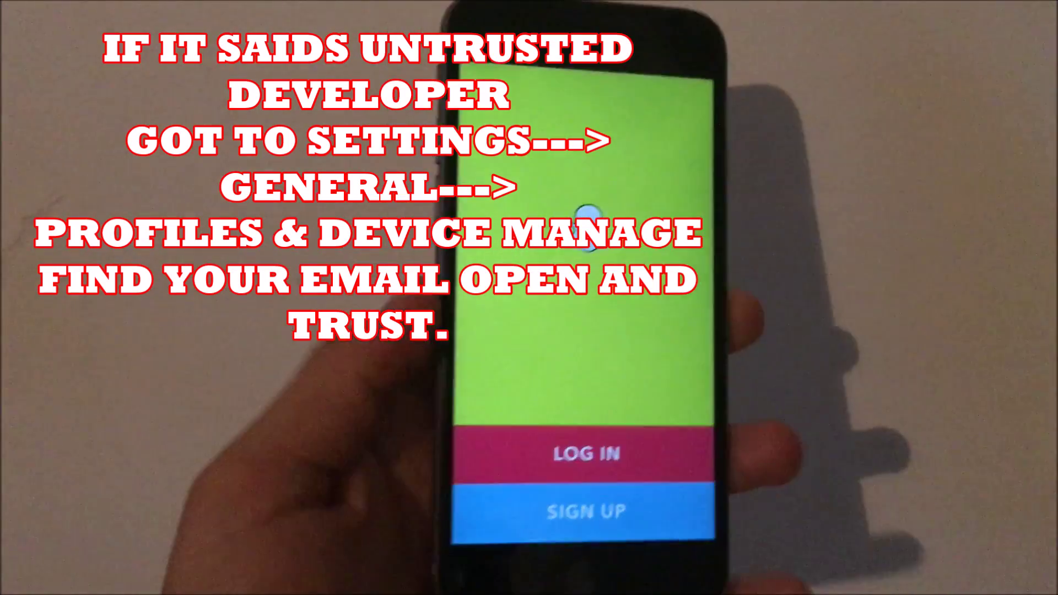
pyautogui.click(556, 473)
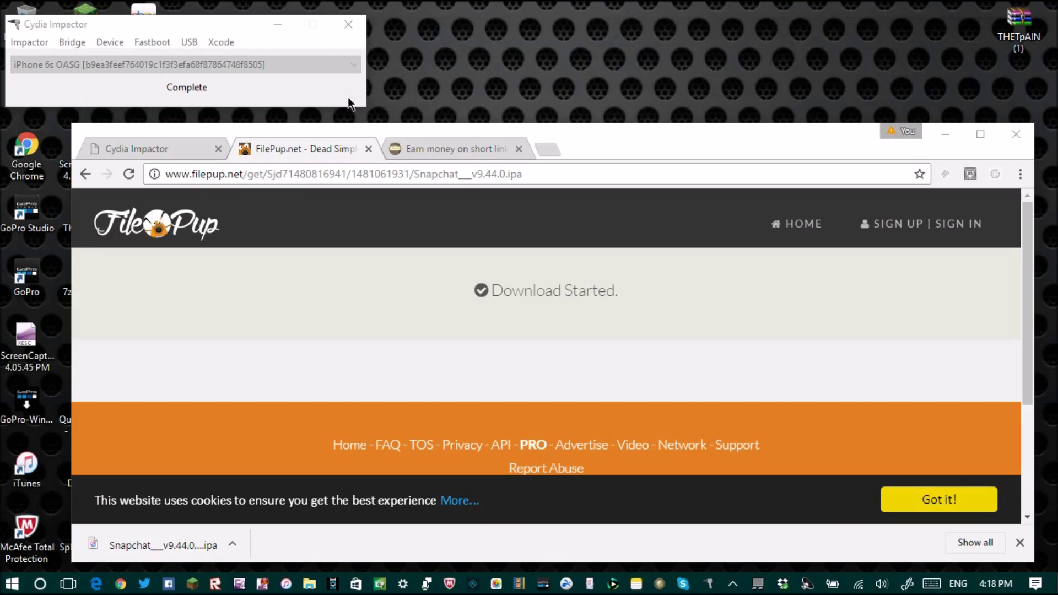
# - Open the short-link page, skip its ad, and close the fake Flash and pop-up ad pages
pyautogui.doubleClick(464, 151)
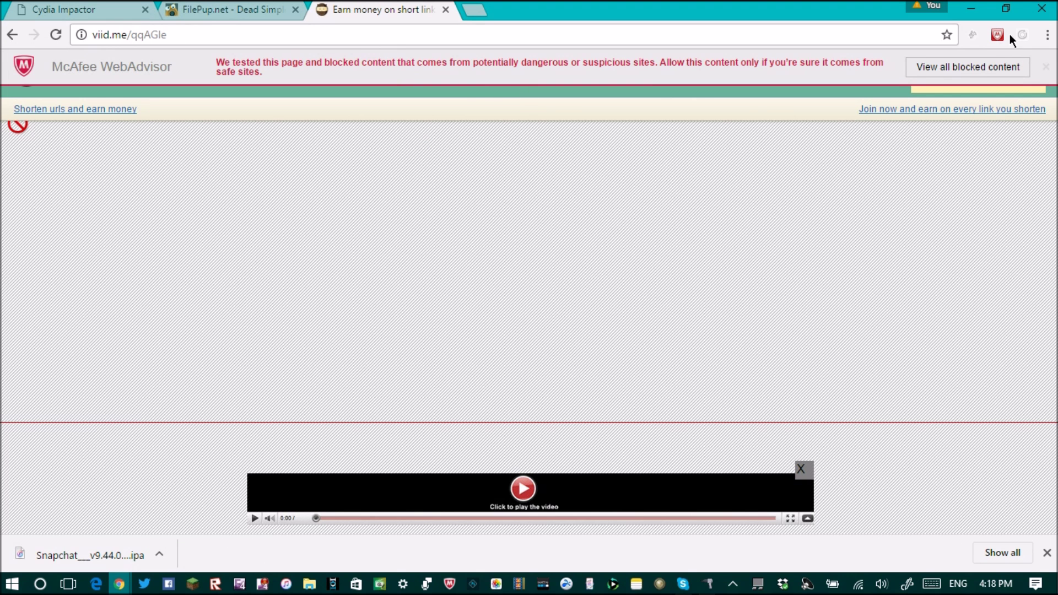
pyautogui.click(1045, 66)
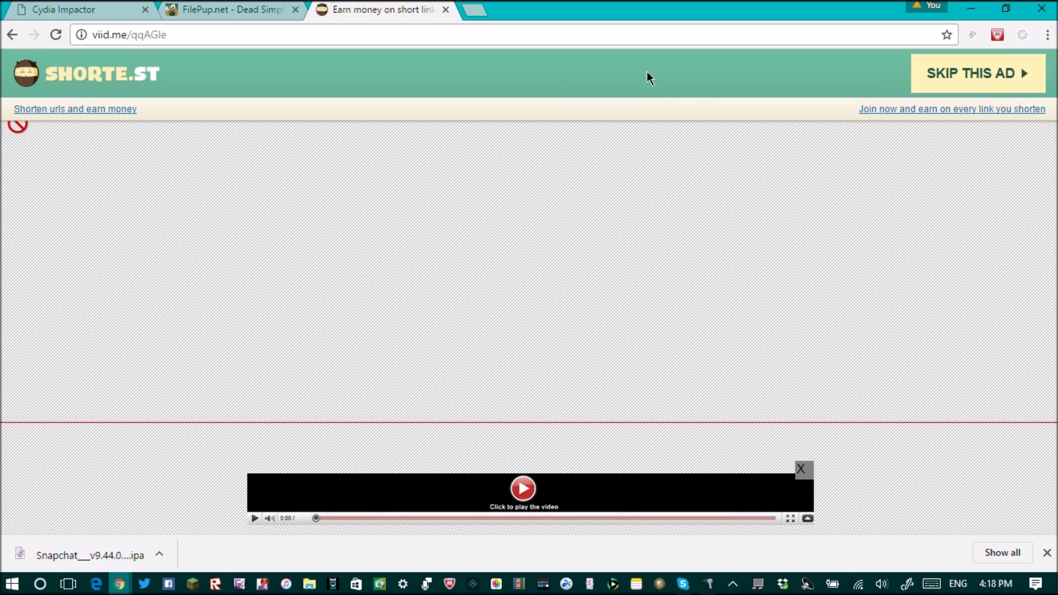
pyautogui.click(986, 86)
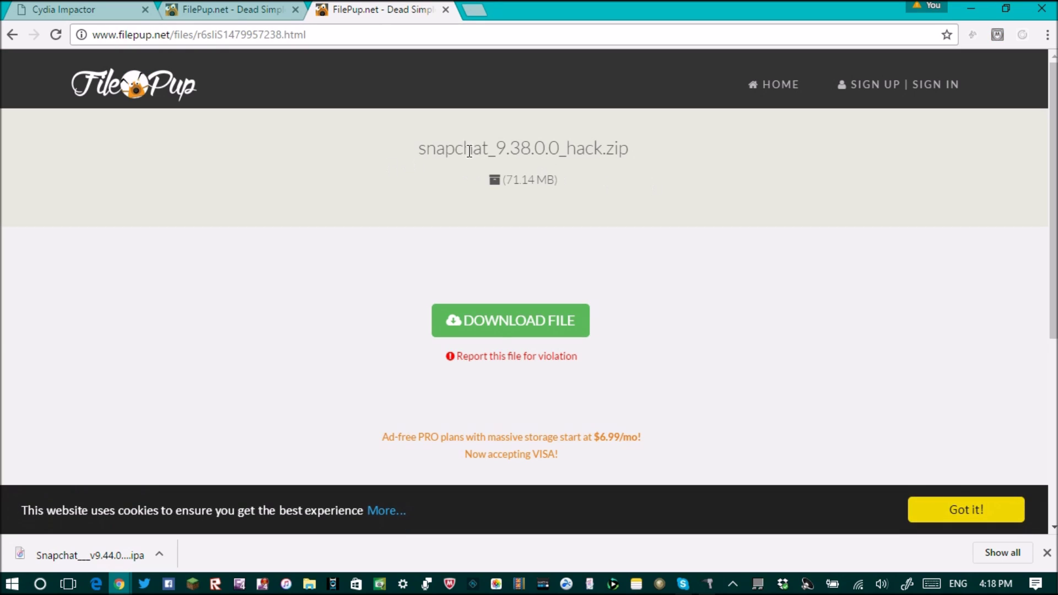
pyautogui.click(425, 150)
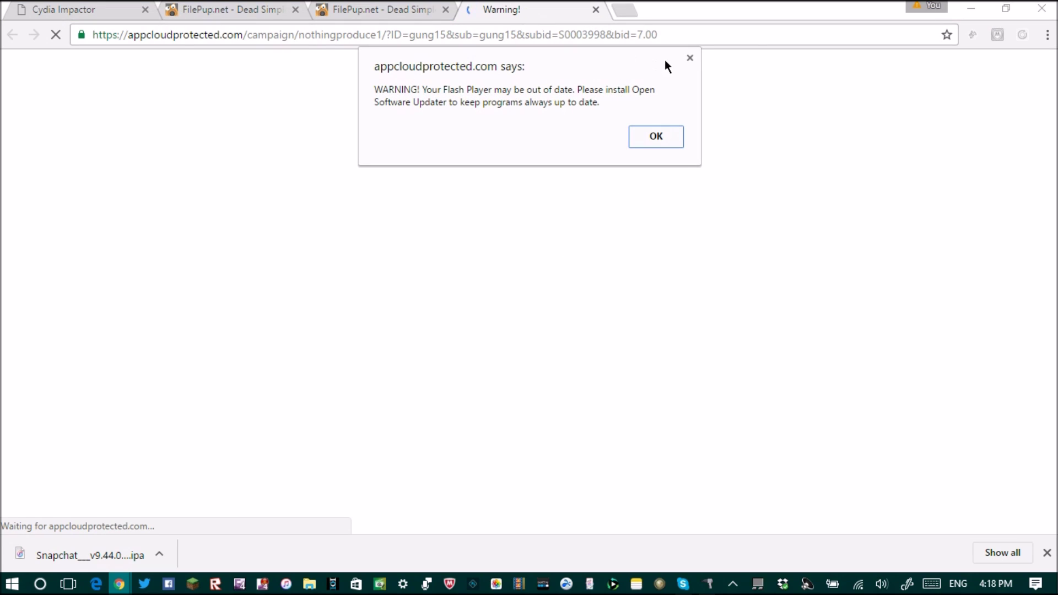
pyautogui.click(688, 57)
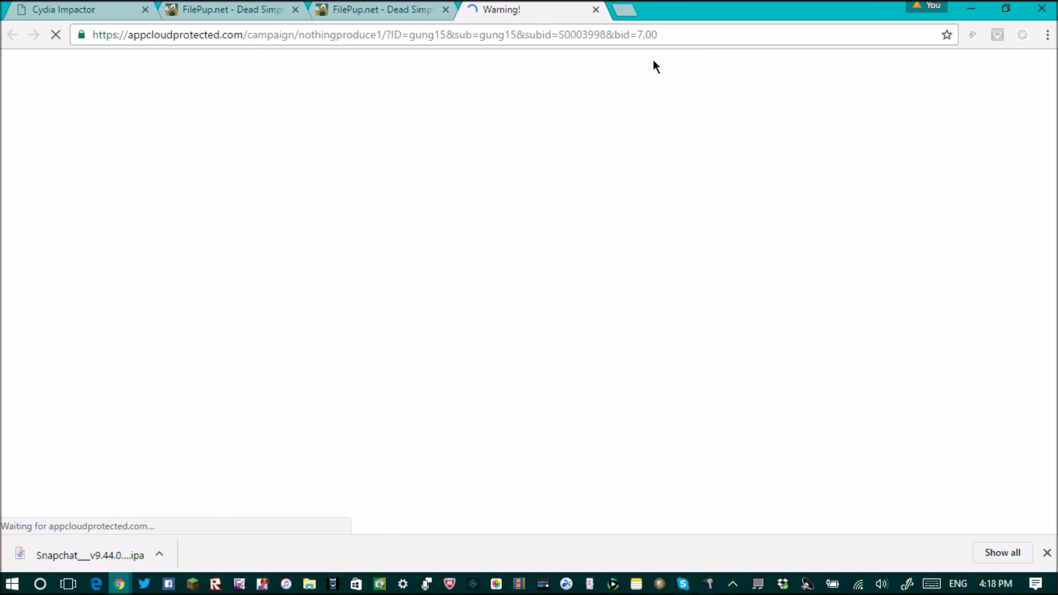
pyautogui.press('Return')
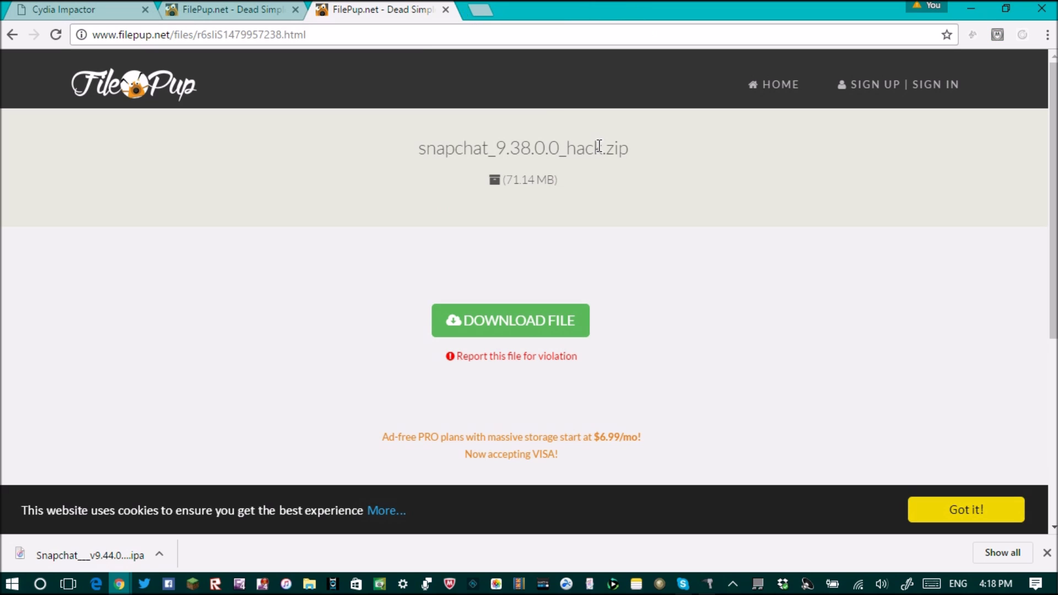
# - Download snapchat_9.38.0.0_hack.zip from FilePup as a free user, then restore Chrome's window
pyautogui.click(514, 323)
pyautogui.click(417, 216)
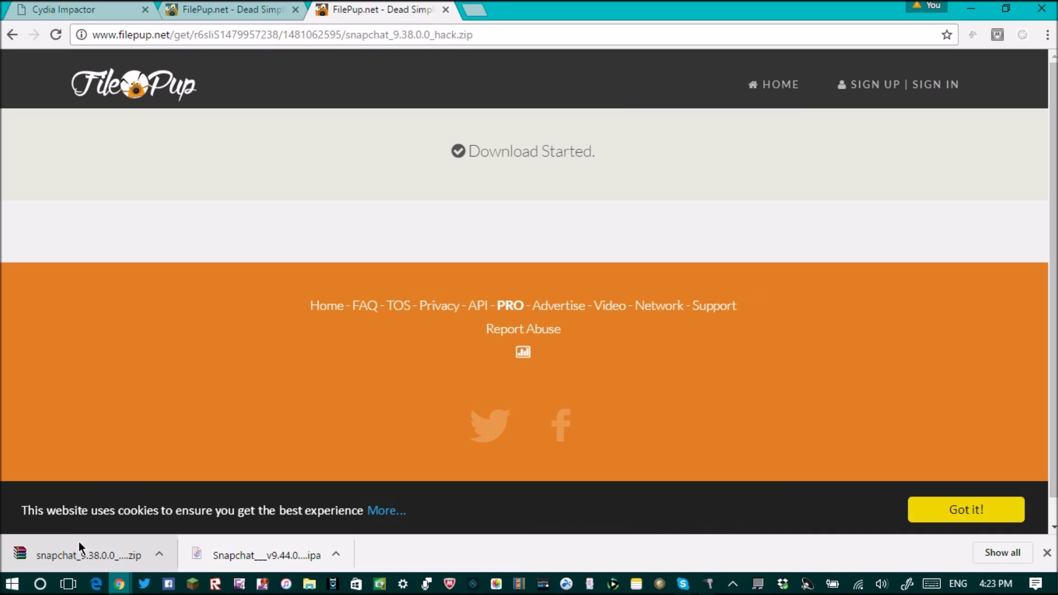
pyautogui.click(1004, 10)
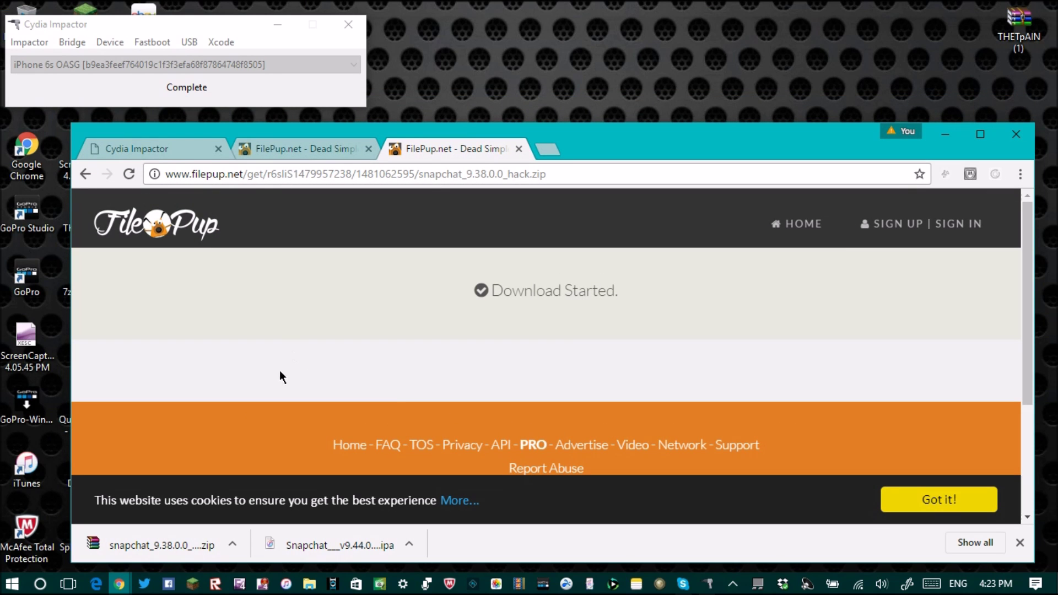
# - Load snapchat_9.38.0.0_hack.zip into Cydia Impactor and submit the Apple ID username and password
pyautogui.moveTo(194, 551); pyautogui.dragTo(194, 65)
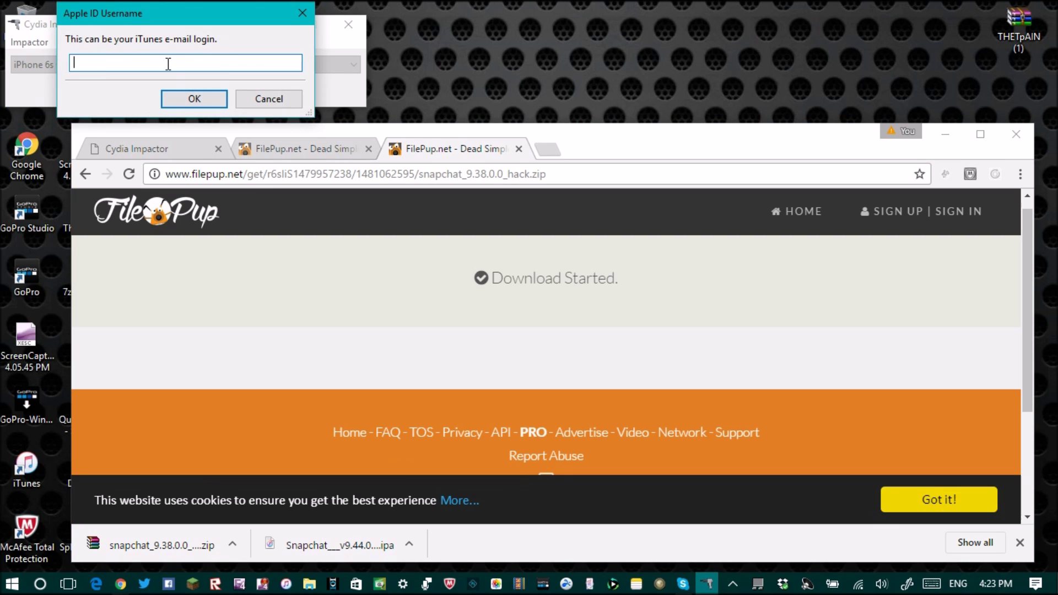
pyautogui.press('Return')
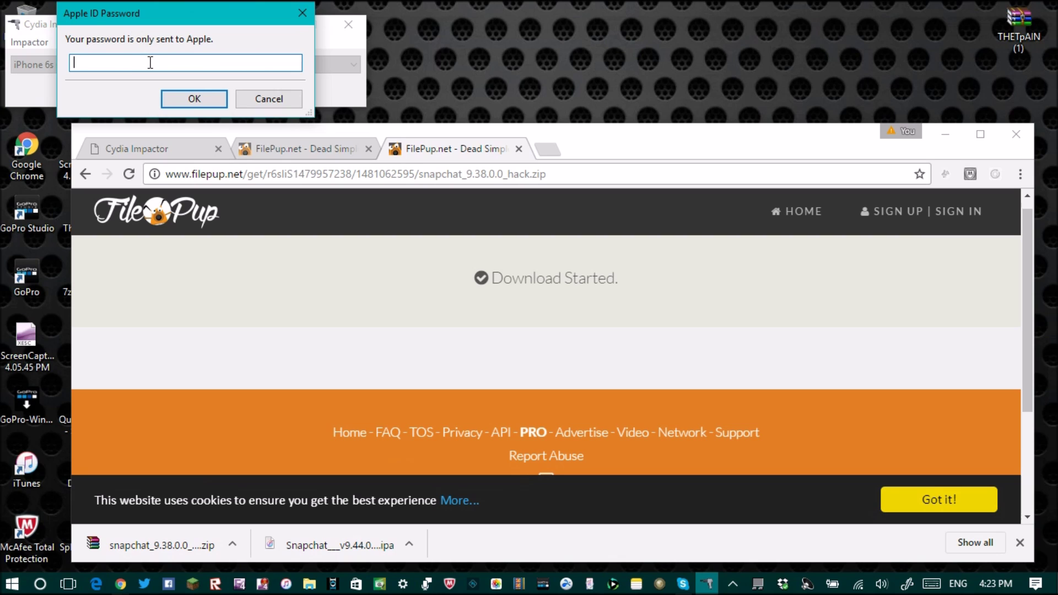
pyautogui.hotkey('ctrl', 'v')
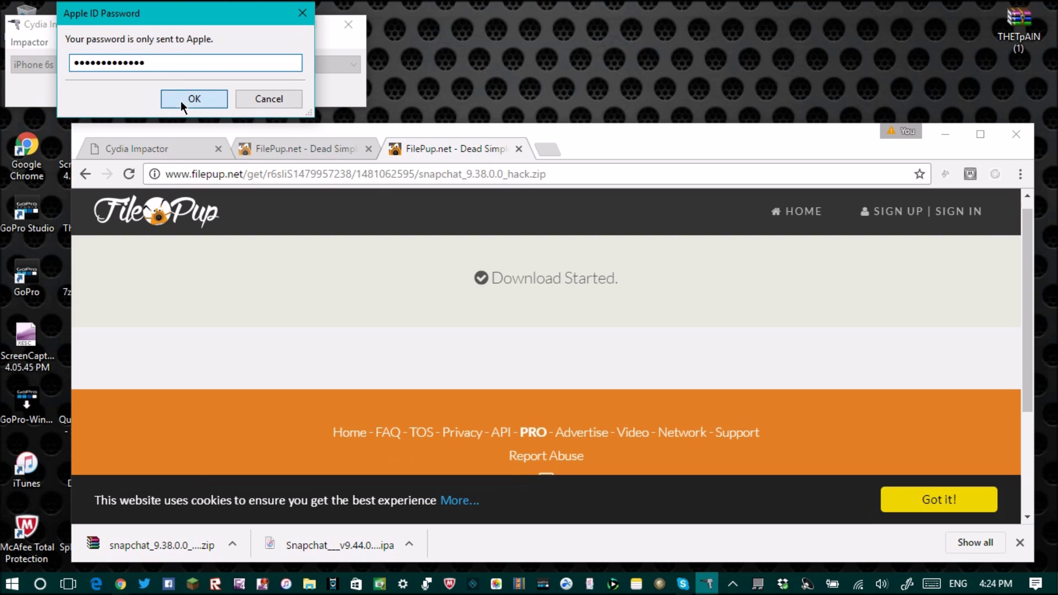
pyautogui.click(181, 101)
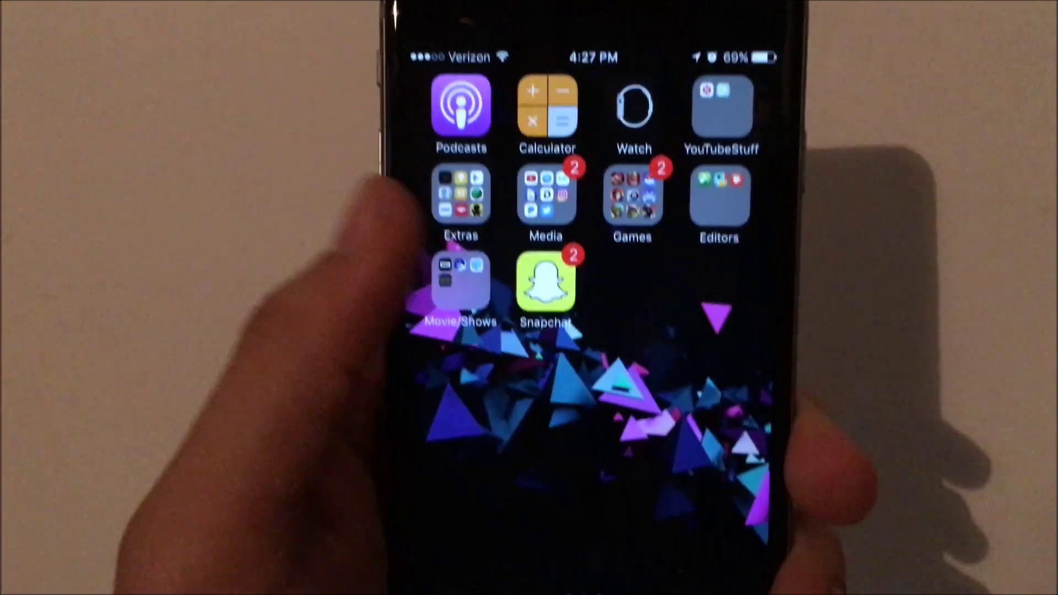
# - Launch the sideloaded Snapchat, accept the updated terms of service, and open Snap + Settings
pyautogui.click(524, 270)
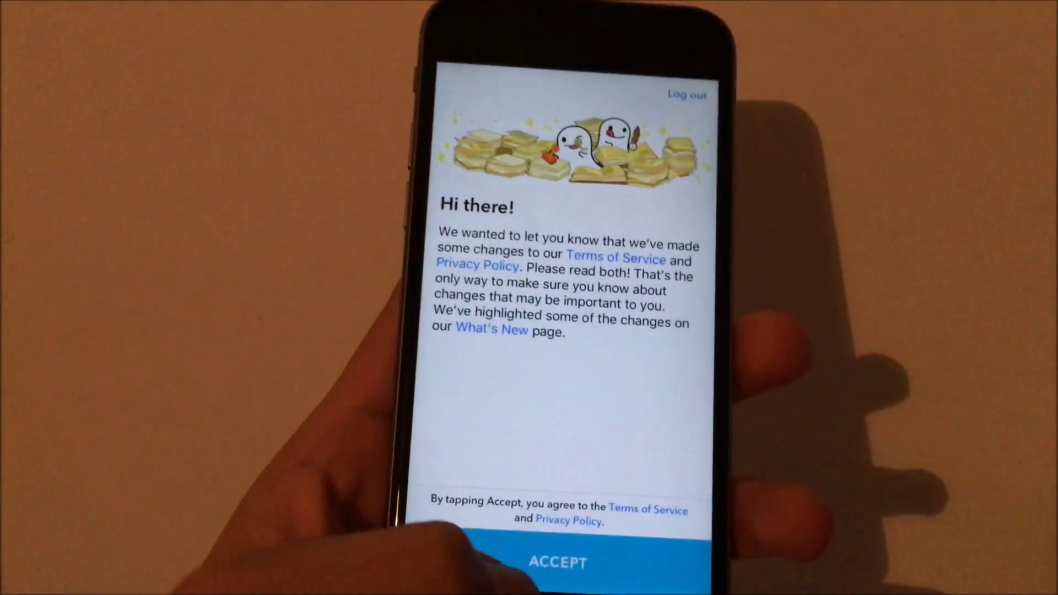
pyautogui.click(573, 486)
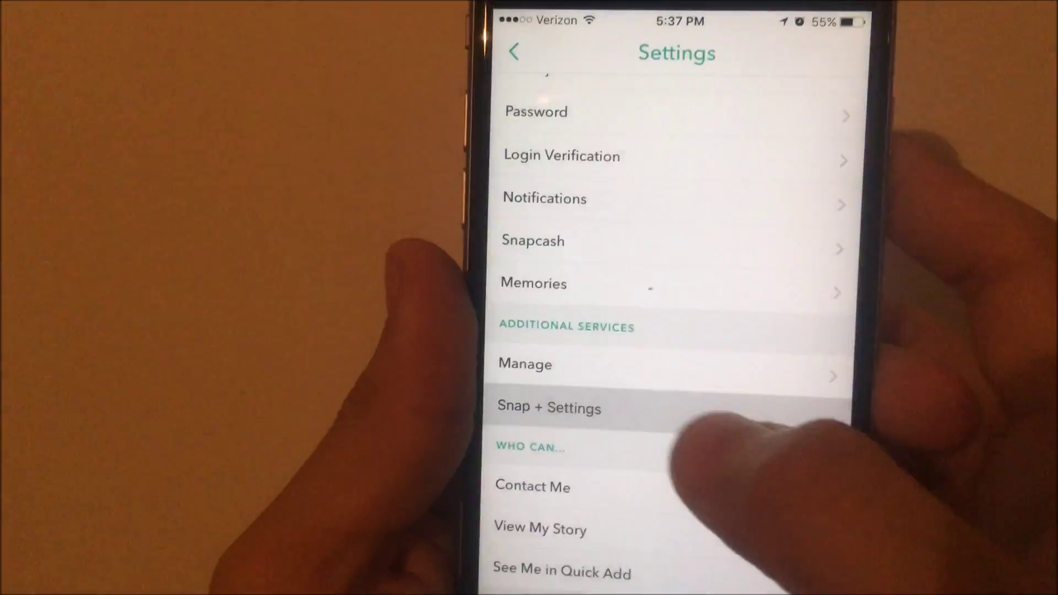
pyautogui.click(678, 419)
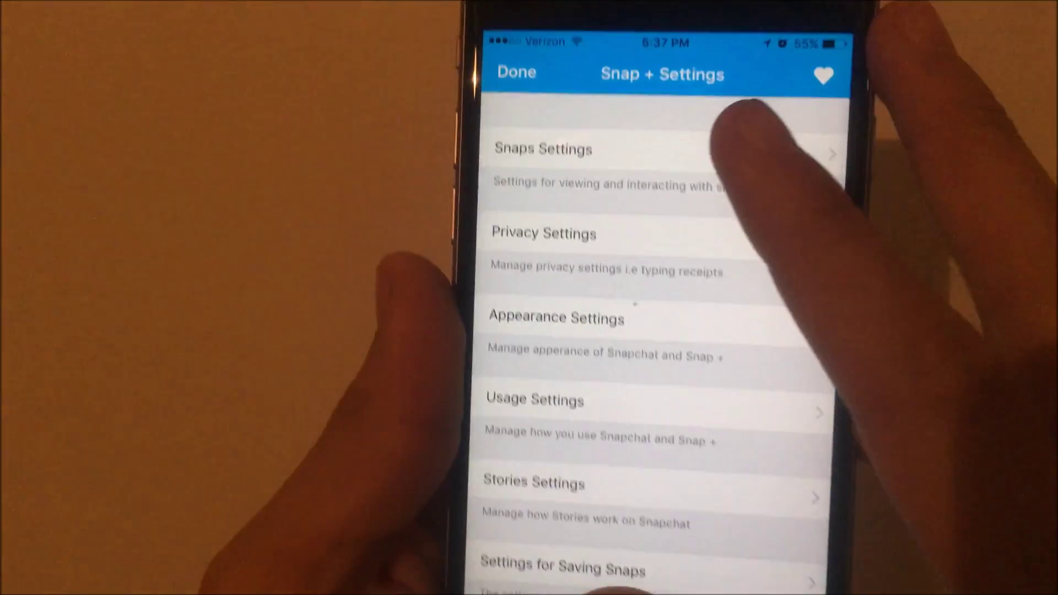